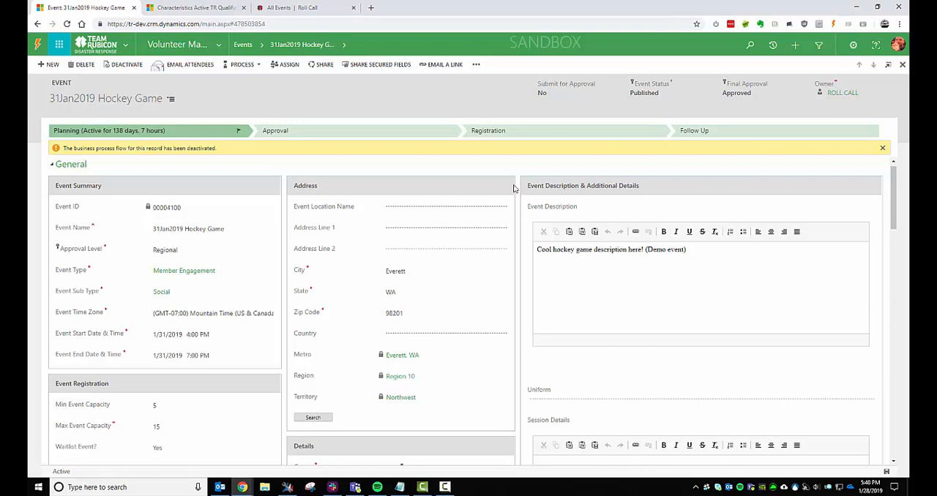
Dismiss the deactivated business process flow notice and go to the event's Registration and attendance section.
{"action": "left_click", "coordinate": [884, 148]}
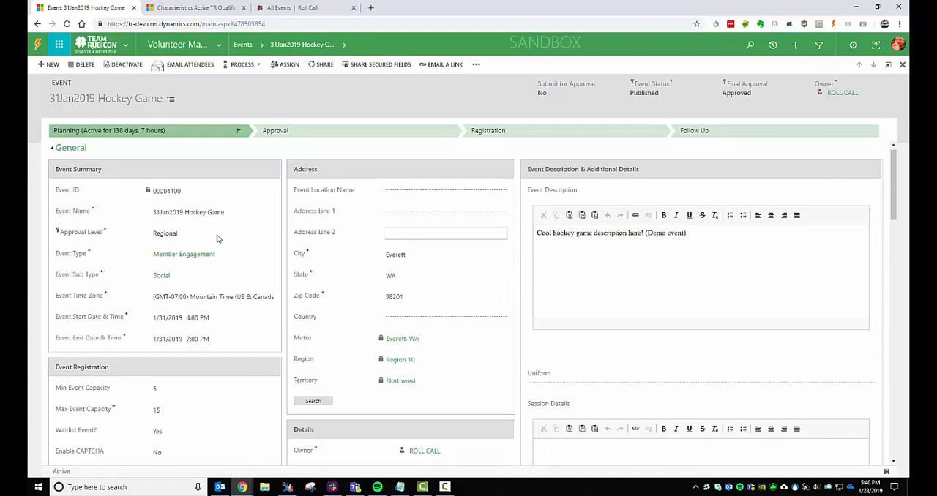
{"action": "left_click", "coordinate": [172, 101]}
{"action": "left_click", "coordinate": [227, 198]}
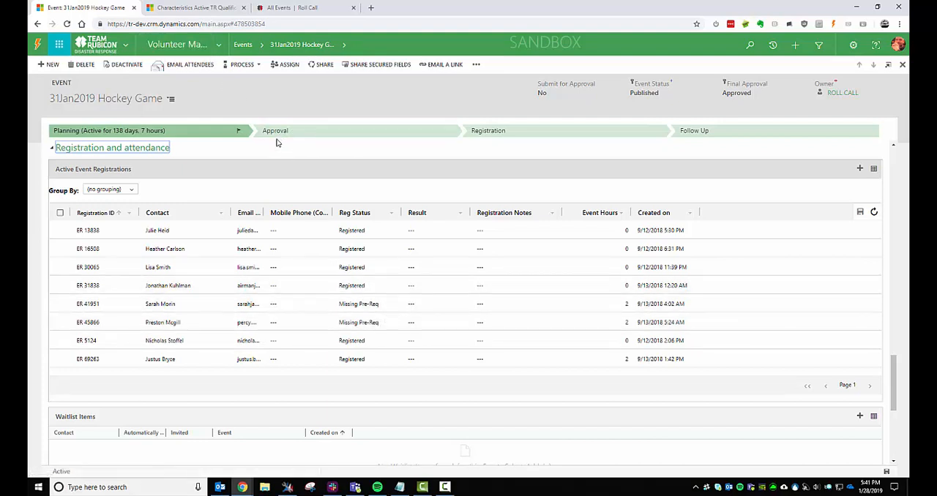
Start an email to all attendees of the event and move its window aside so the registrations stay visible.
{"action": "left_click", "coordinate": [189, 66]}
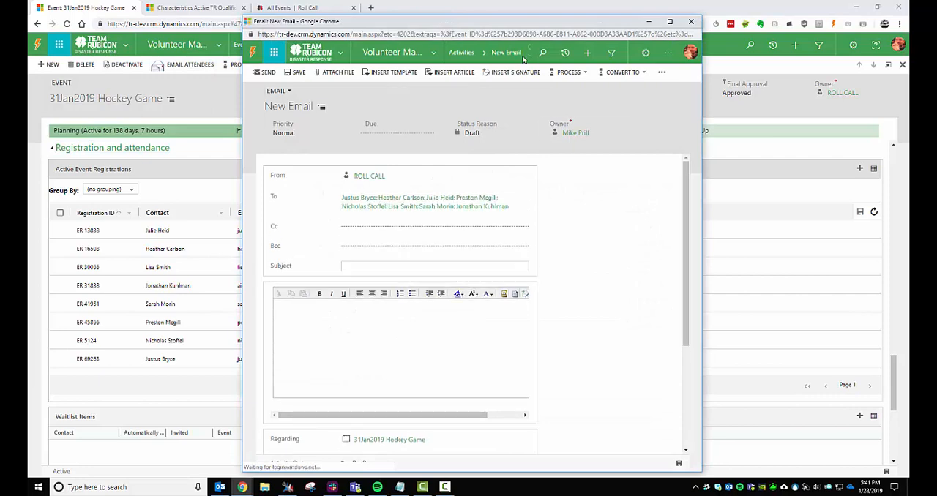
{"action": "left_click_drag", "start_coordinate": [523, 21], "coordinate": [734, 20]}
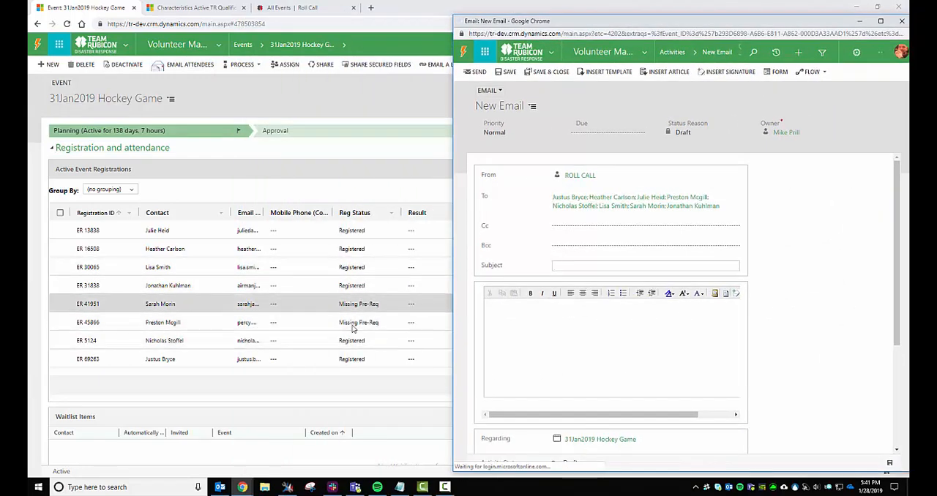
{"action": "left_click_drag", "start_coordinate": [606, 21], "coordinate": [568, 9]}
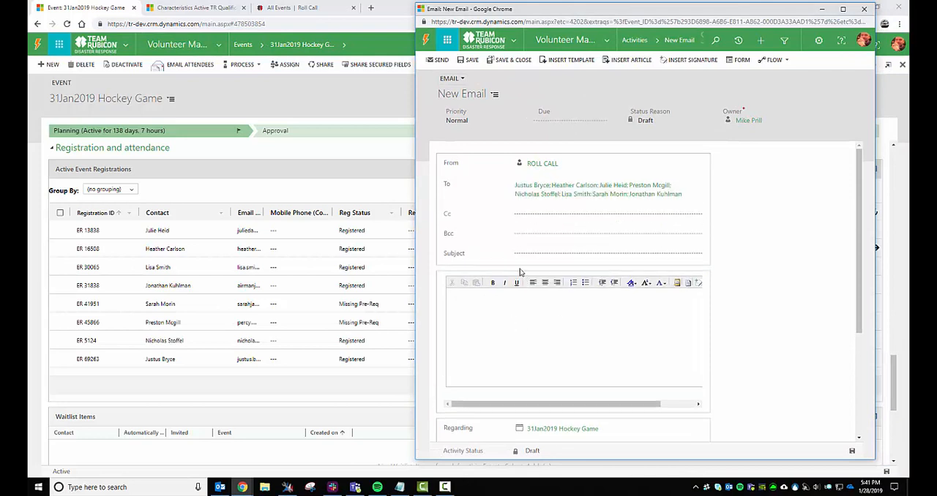
Fill in the attendee email with the subject "dfggdf" and the body "dfgdfg", and save it as a draft.
{"action": "type", "text": "dfggdf"}
{"action": "left_click", "coordinate": [570, 365]}
{"action": "type", "text": "dfg"}
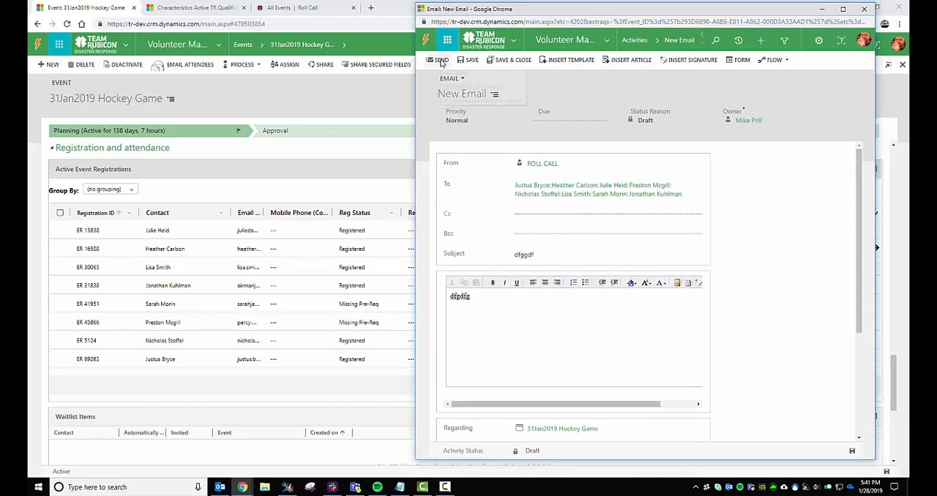
{"action": "left_click", "coordinate": [473, 59]}
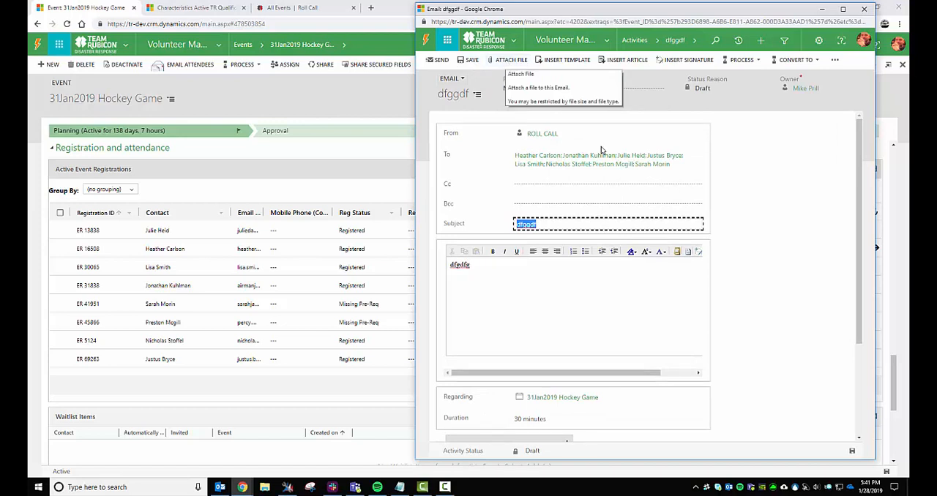
Review the saved attendee email draft from its recipients down to the lower sections and close it.
{"action": "left_click", "coordinate": [741, 268]}
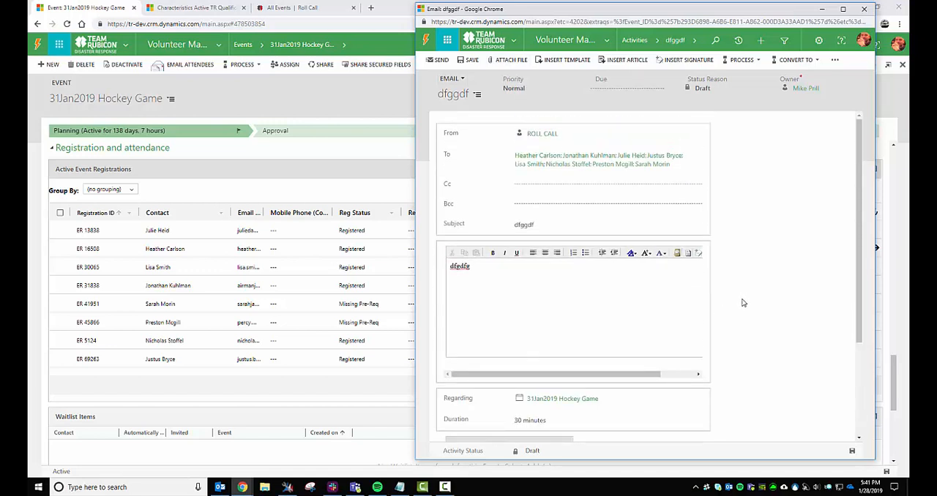
{"action": "scroll", "coordinate": [743, 308], "scroll_direction": "down", "scroll_amount": 2}
{"action": "scroll", "coordinate": [744, 309], "scroll_direction": "up", "scroll_amount": 2}
{"action": "left_click", "coordinate": [864, 9]}
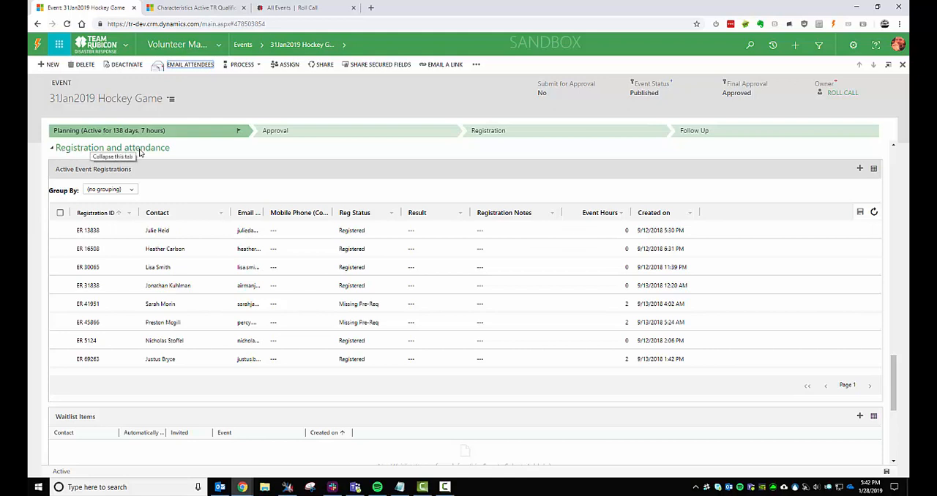
Open the full list of event registrations and start an email to only the first listed registrant, closing it without sending.
{"action": "left_click", "coordinate": [873, 170]}
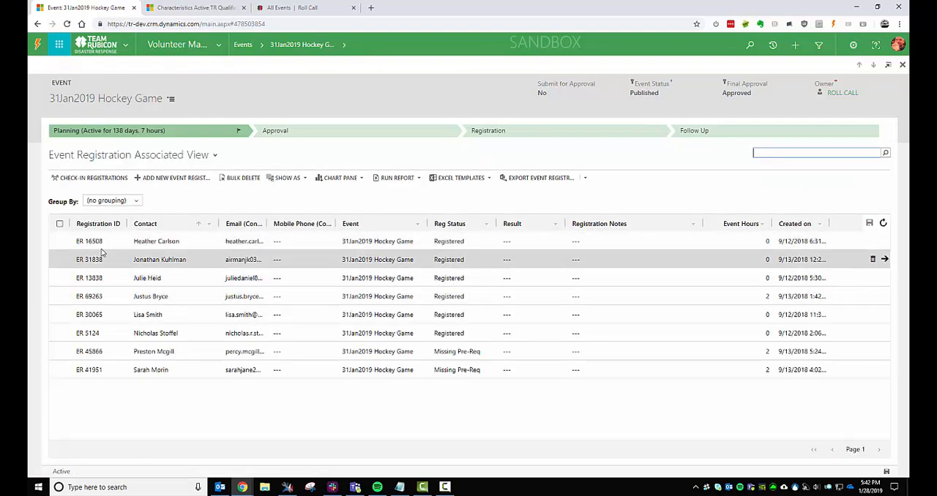
{"action": "left_click", "coordinate": [59, 242]}
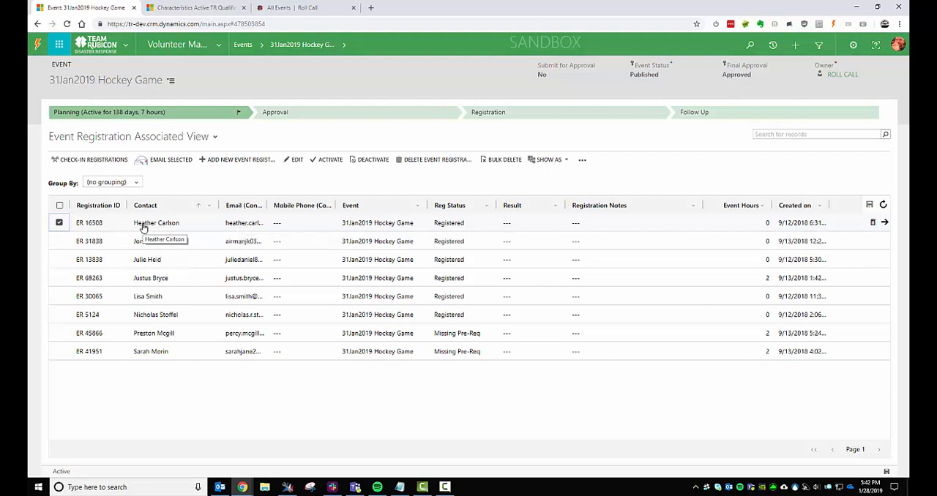
{"action": "left_click", "coordinate": [189, 161]}
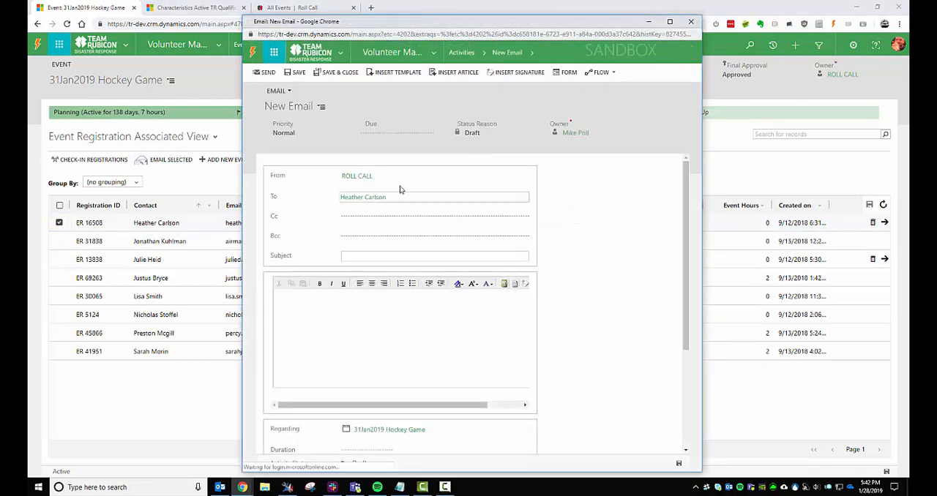
{"action": "scroll", "coordinate": [356, 364], "scroll_direction": "down", "scroll_amount": 2}
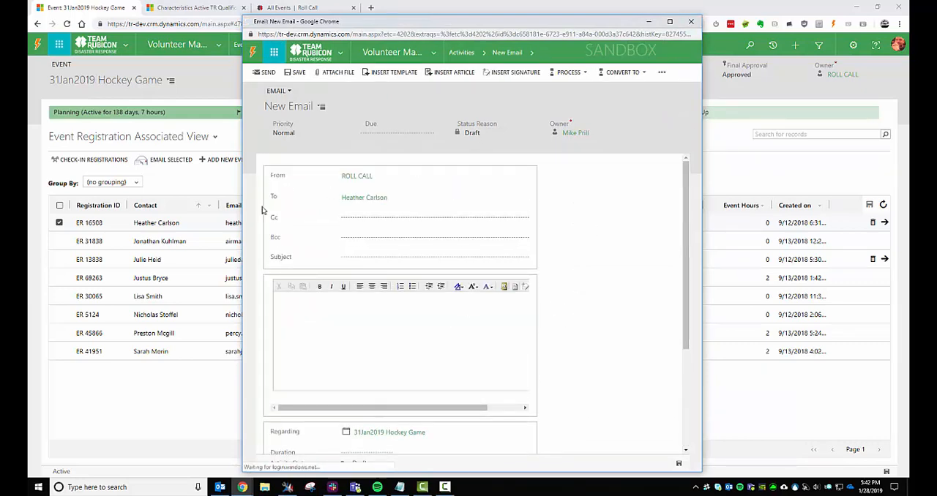
{"action": "left_click", "coordinate": [691, 21]}
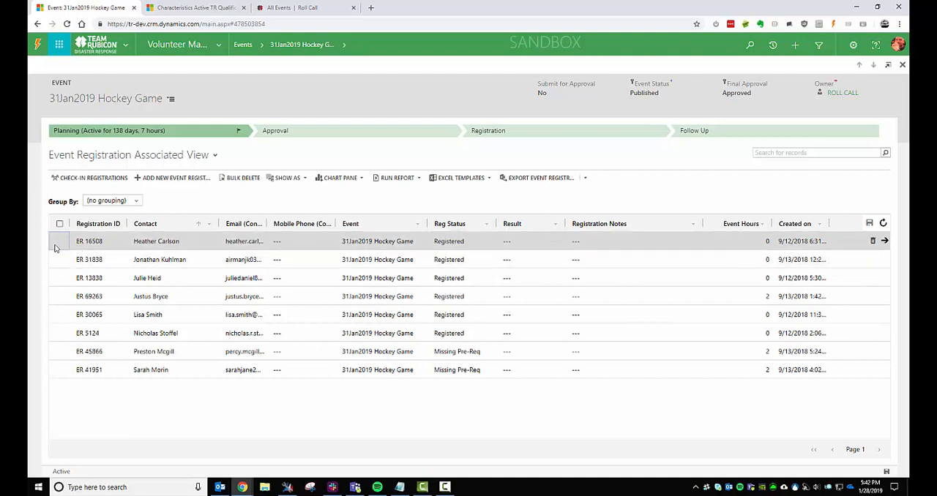
Set the first listed registrant's registration status to Vetted.
{"action": "left_click", "coordinate": [486, 245]}
{"action": "left_click", "coordinate": [481, 222]}
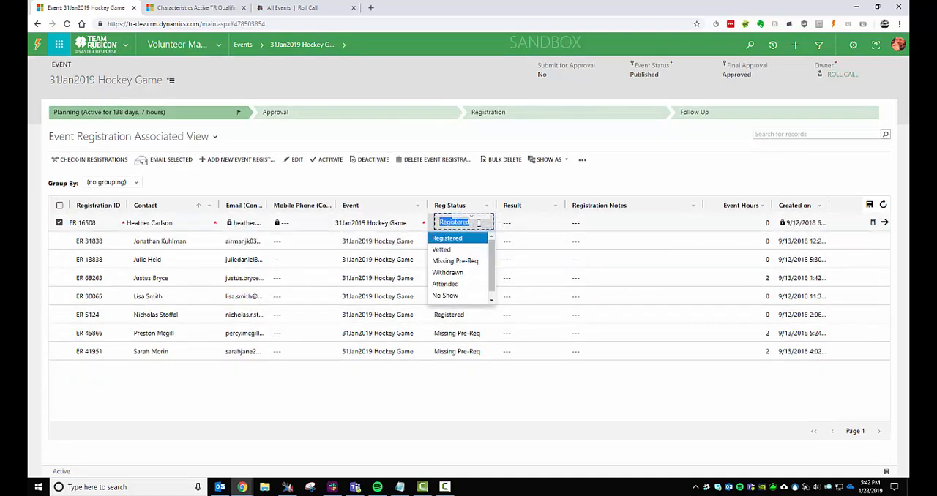
{"action": "left_click", "coordinate": [447, 249]}
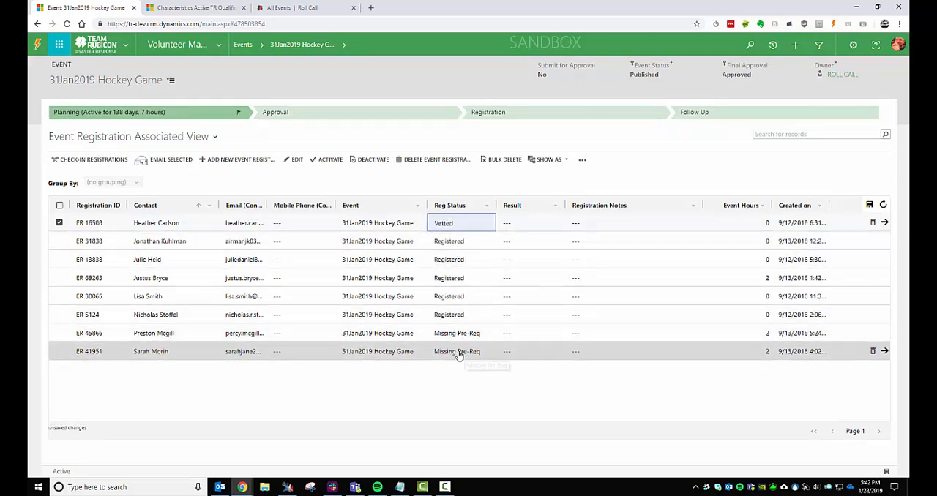
Start an email addressed to only the two registrants with the Missing Pre-Req status.
{"action": "left_click", "coordinate": [59, 340]}
{"action": "left_click", "coordinate": [59, 353]}
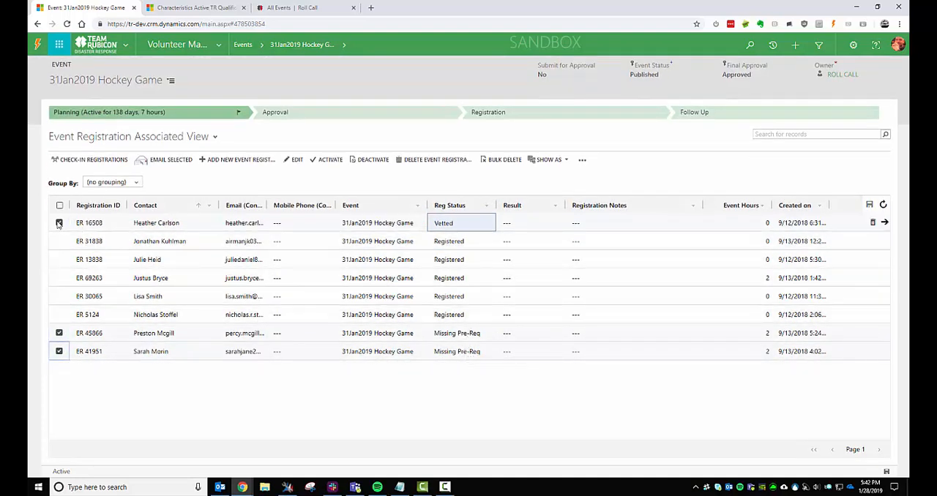
{"action": "left_click", "coordinate": [170, 160]}
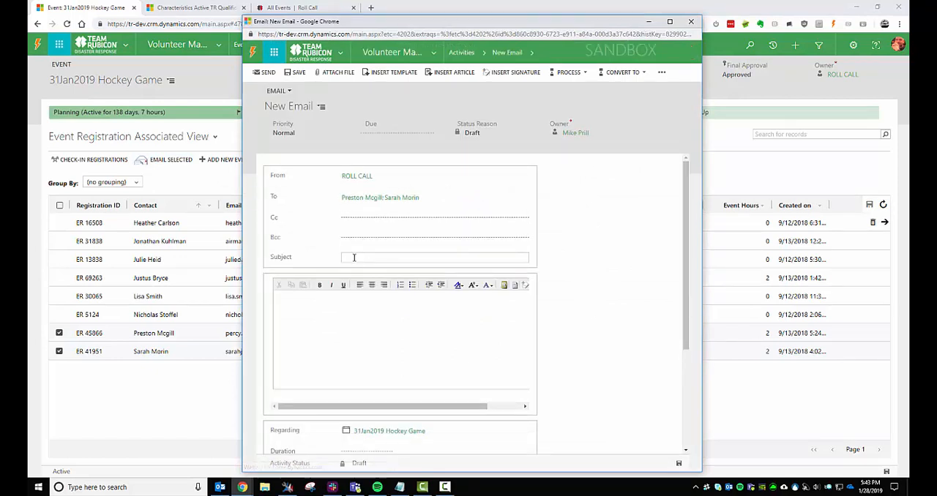
Enter the subject "Missing pre-req" and the body "Hey you need to do Tr101 and stuff!", review the email and close it without sending.
{"action": "type", "text": "Missing pre-req"}
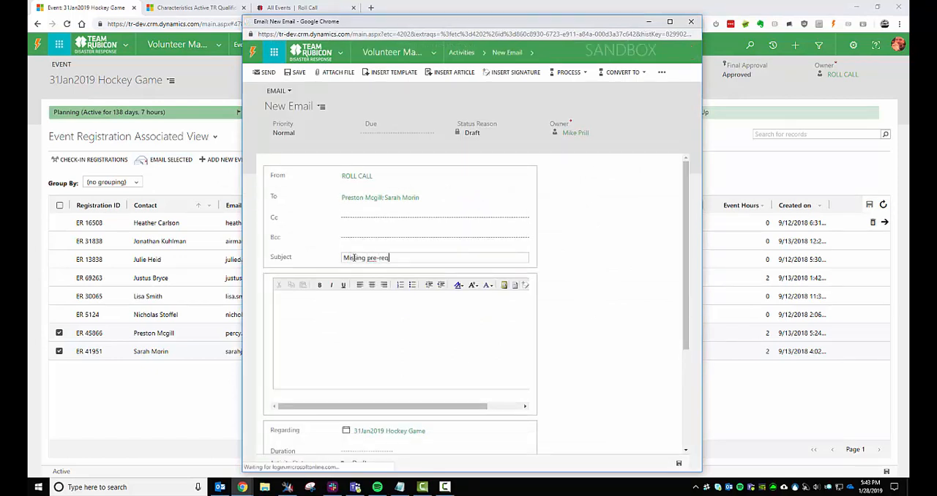
{"action": "left_click", "coordinate": [452, 315]}
{"action": "type", "text": "Hey you need to do Tr101 and stuff!"}
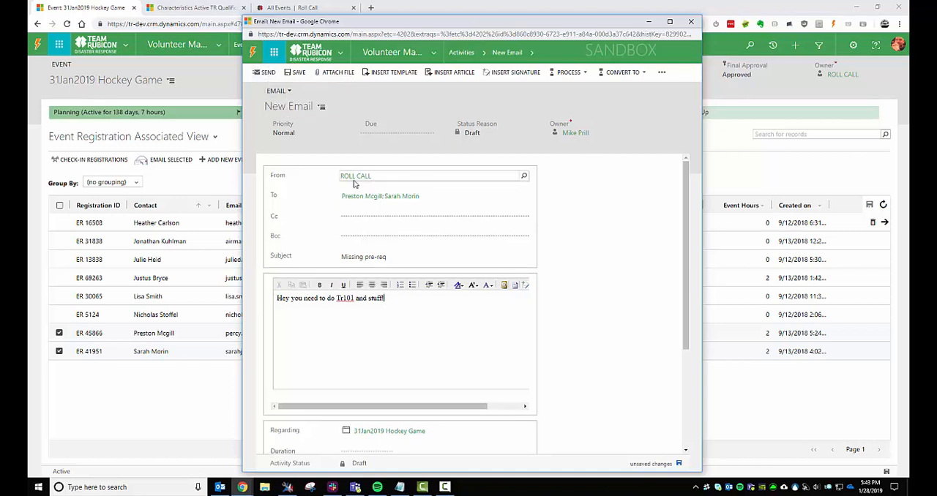
{"action": "scroll", "coordinate": [565, 310], "scroll_direction": "down", "scroll_amount": 1}
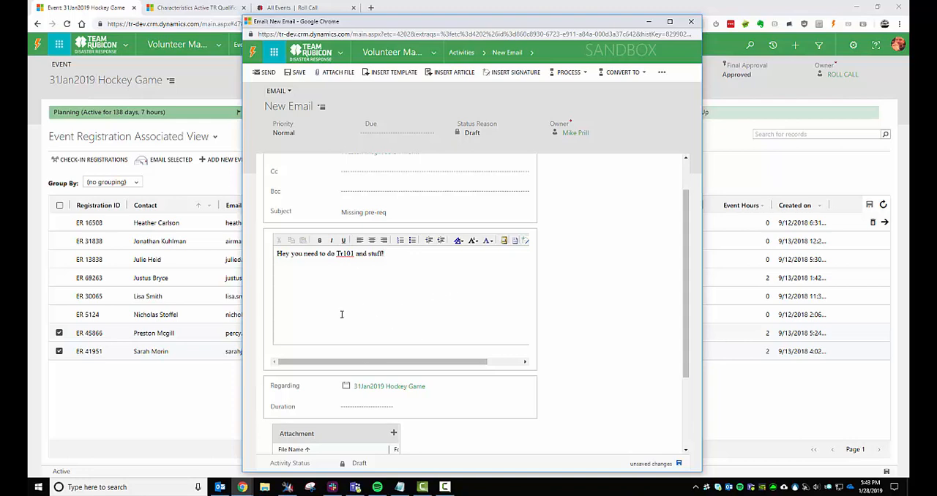
{"action": "scroll", "coordinate": [358, 335], "scroll_direction": "up", "scroll_amount": 1}
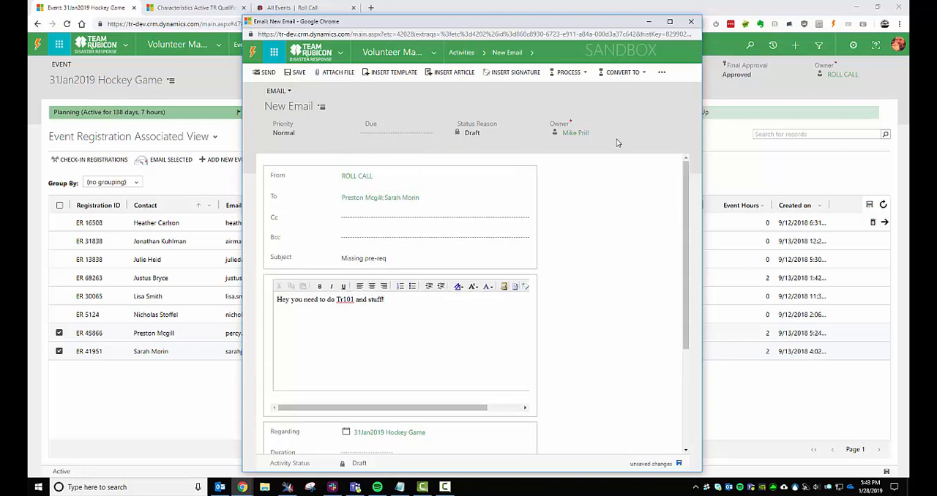
{"action": "left_click", "coordinate": [690, 22]}
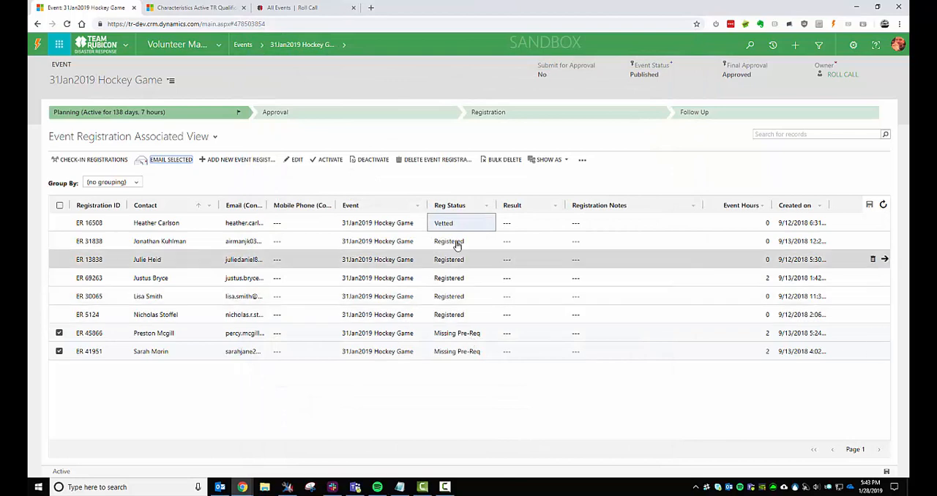
Clear the previous selection, start an email to only the fourth listed registrant, and deselect that row after leaving the email.
{"action": "left_click", "coordinate": [59, 333]}
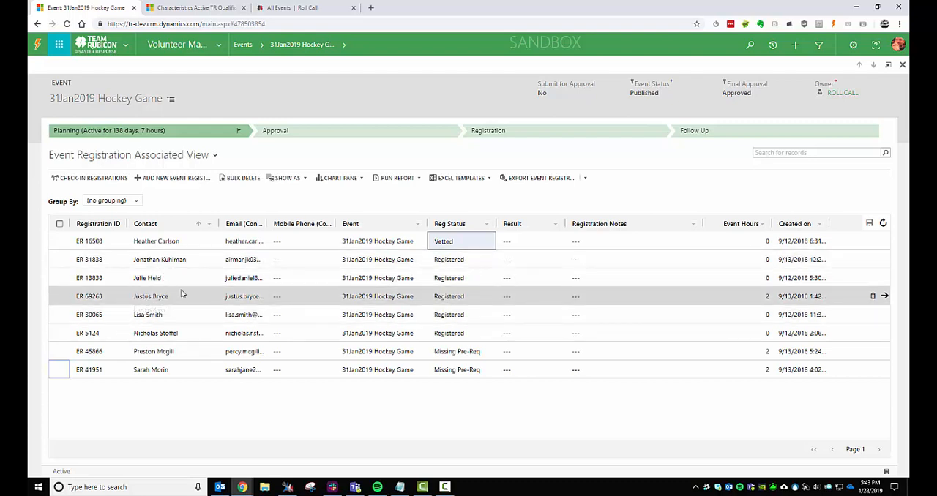
{"action": "left_click", "coordinate": [60, 297]}
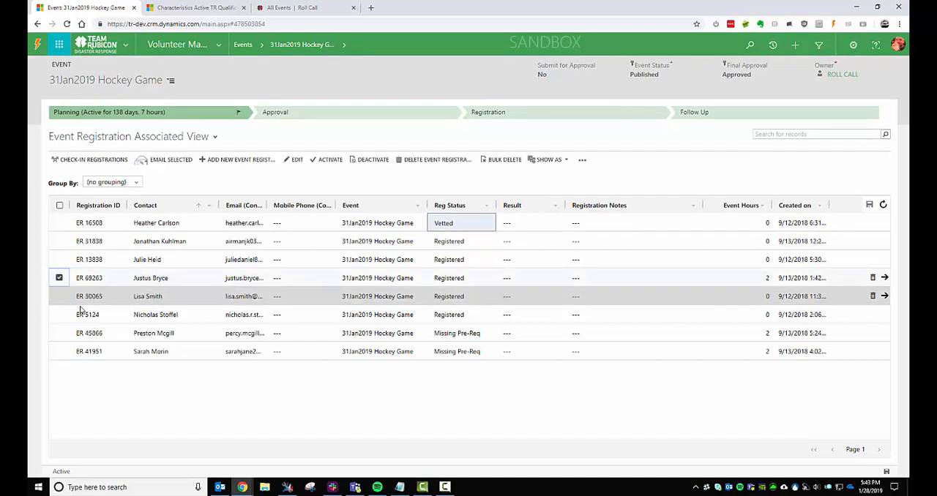
{"action": "left_click", "coordinate": [155, 161]}
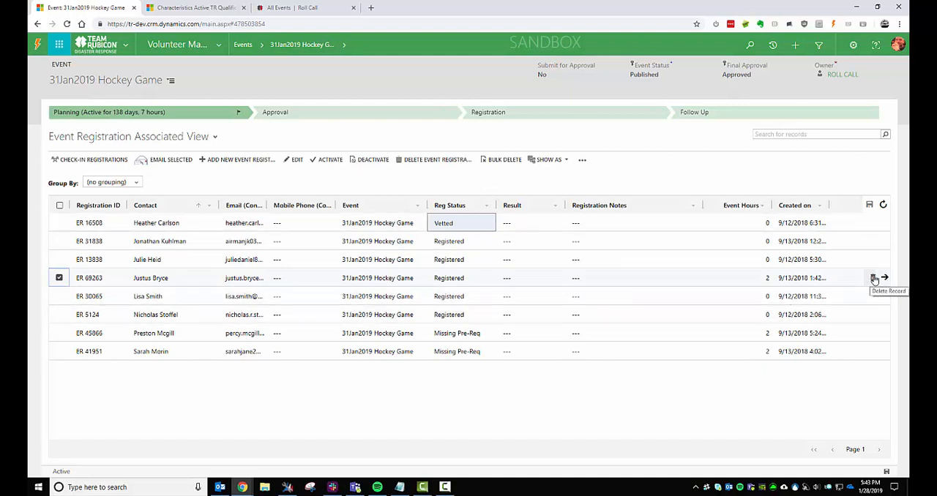
{"action": "left_click", "coordinate": [60, 278]}
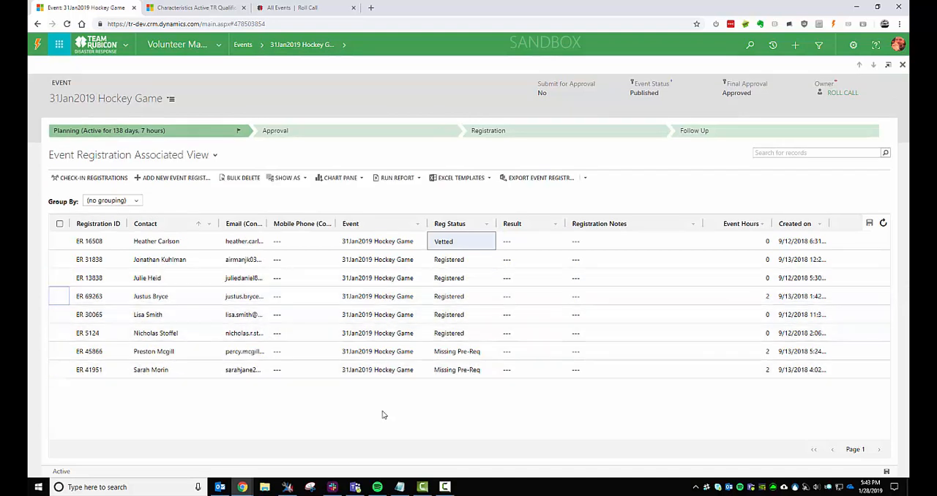
{"action": "left_click", "coordinate": [396, 417]}
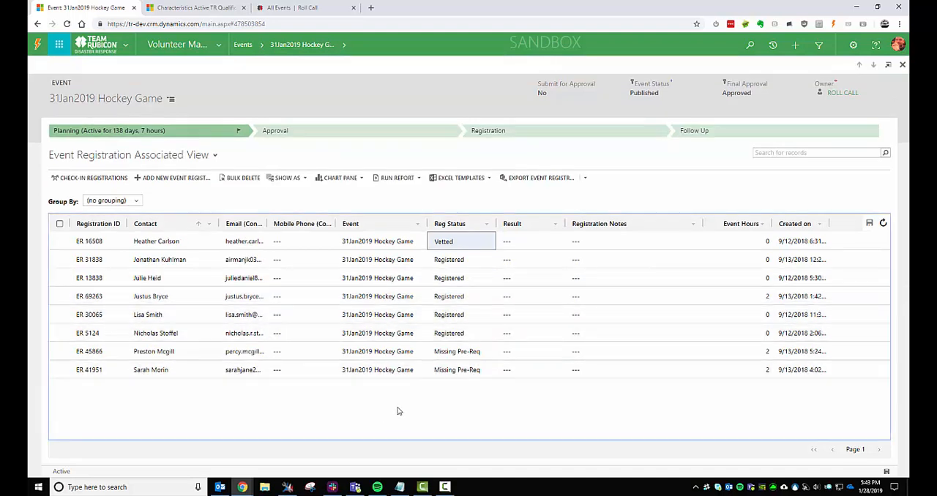